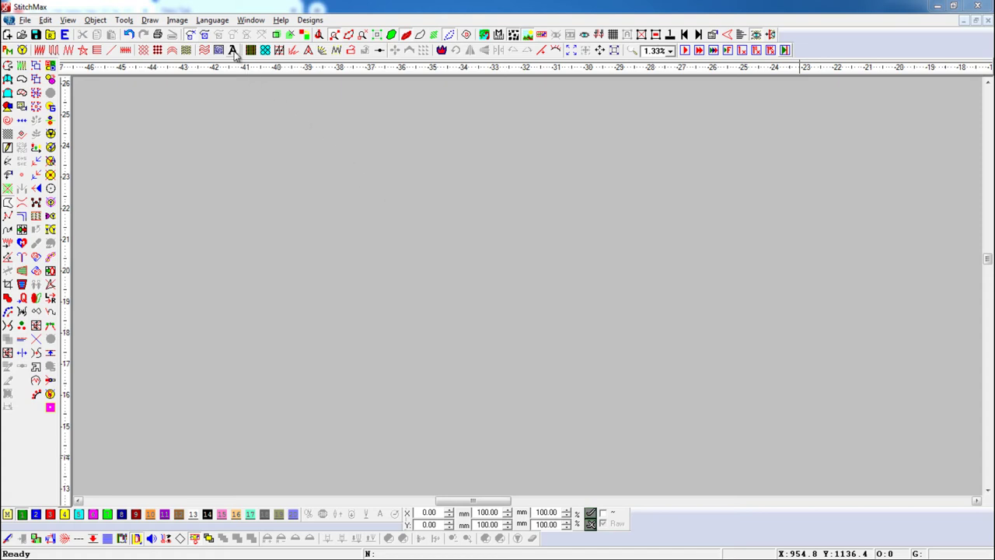
# - Set new lettering to 25 mm height, keeping the evxxp02 font
pyautogui.click(233, 50)
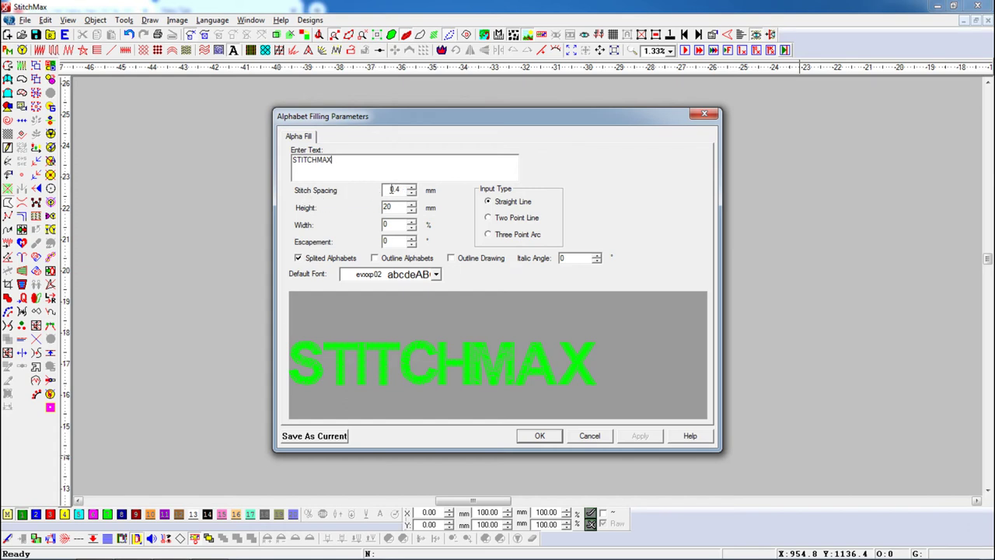
pyautogui.doubleClick(380, 208)
pyautogui.click(437, 275)
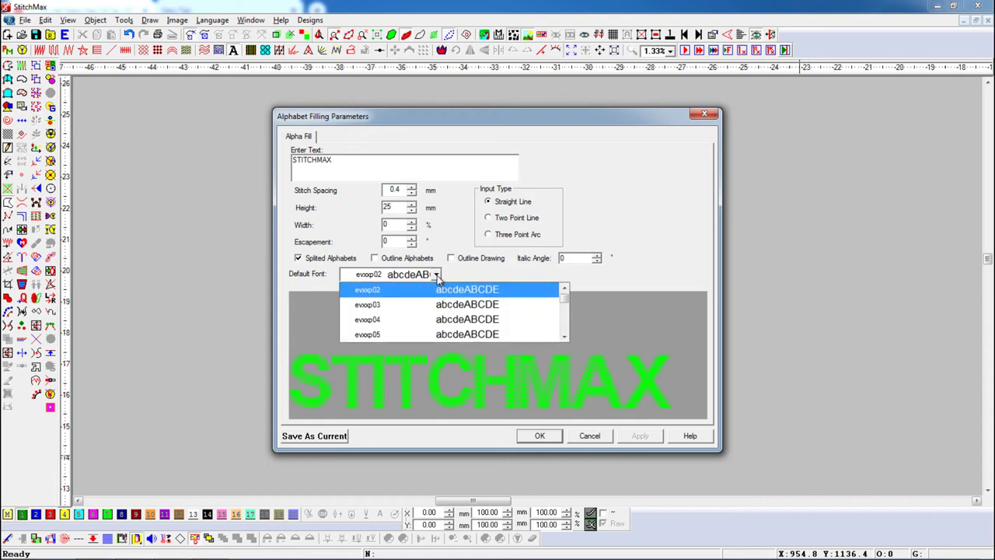
pyautogui.click(437, 277)
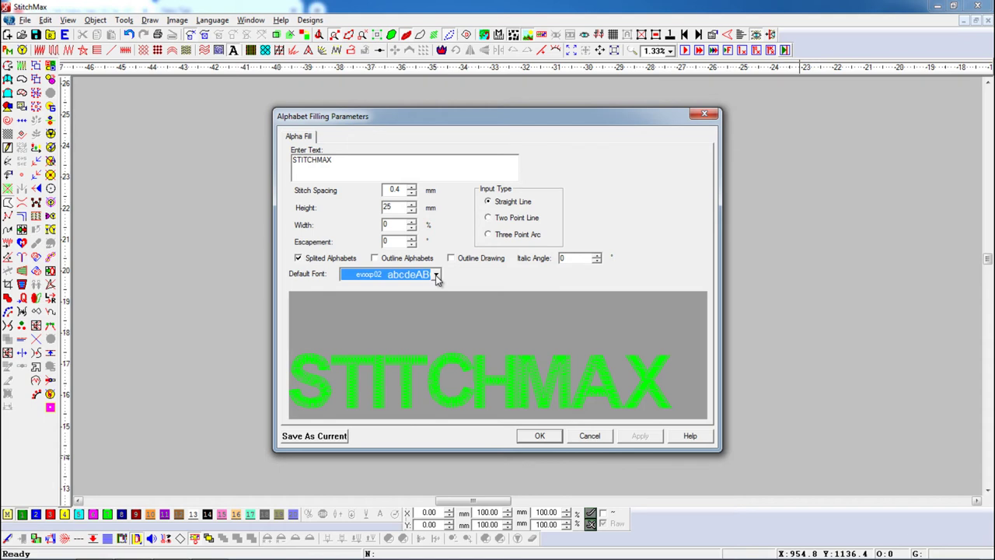
pyautogui.click(542, 438)
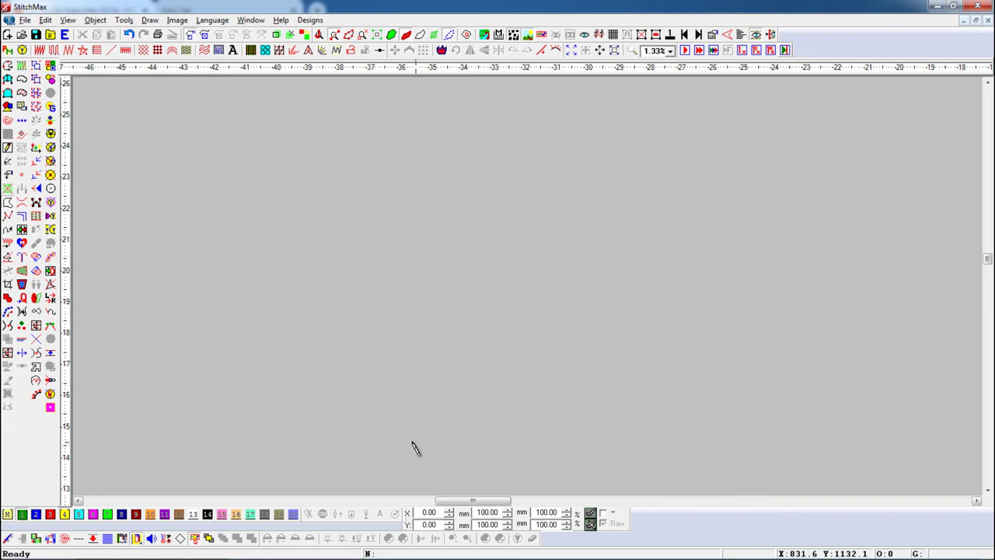
# - Place the STITCHMAX lettering near the bottom of the canvas and run Break Branches on it
pyautogui.click(257, 420)
pyautogui.click(327, 455)
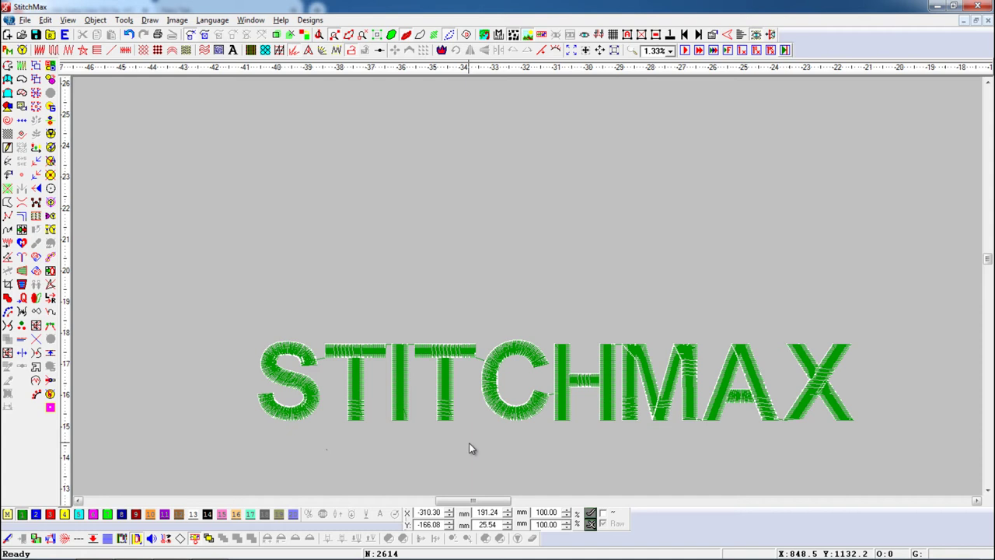
pyautogui.click(498, 412)
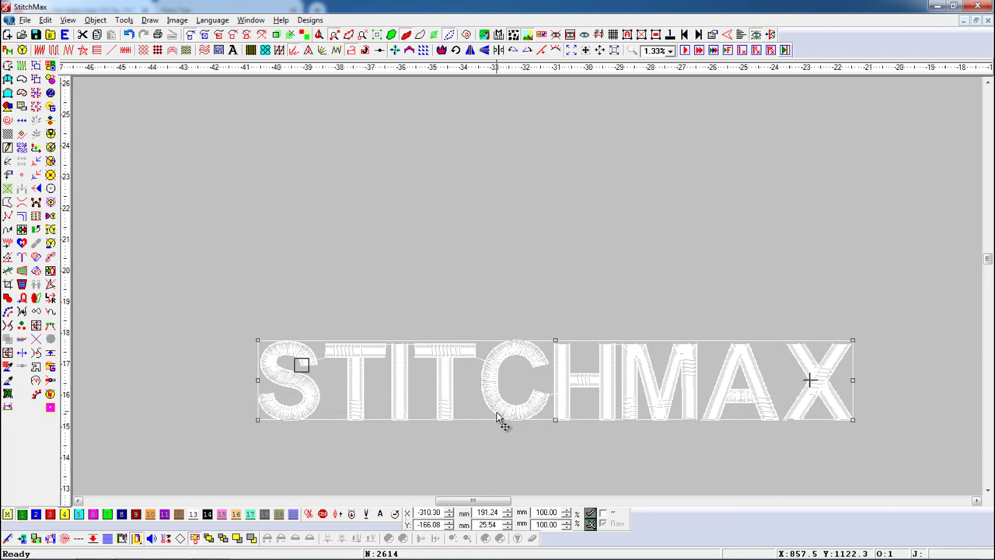
pyautogui.click(36, 112)
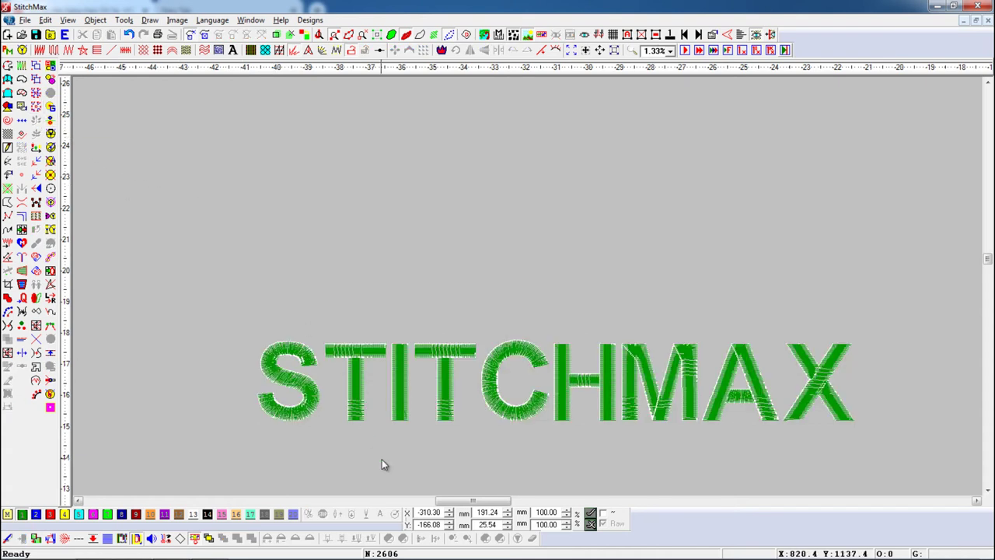
# - Select the S, first T, I and second T individually to confirm the letters are separate
pyautogui.click(310, 415)
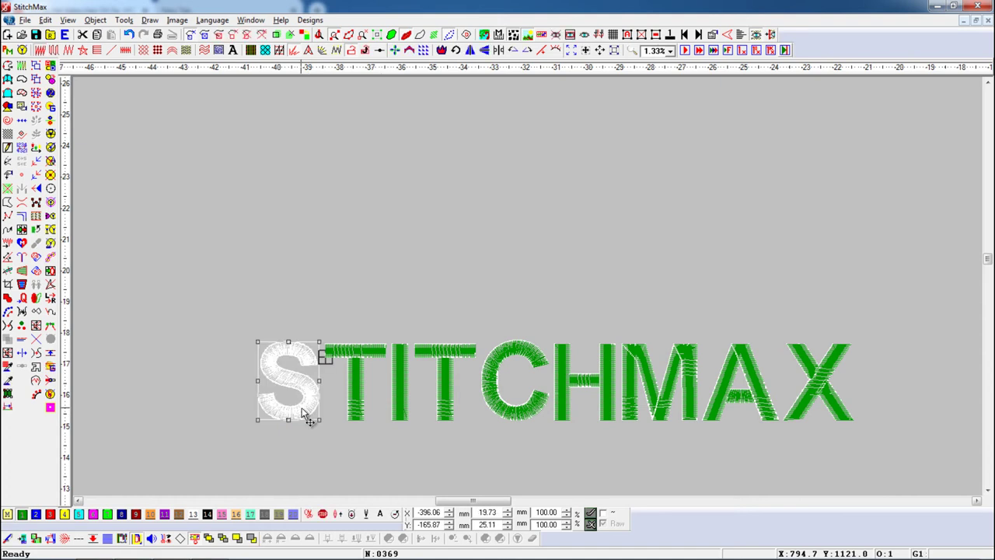
pyautogui.click(350, 410)
pyautogui.click(357, 411)
pyautogui.click(404, 417)
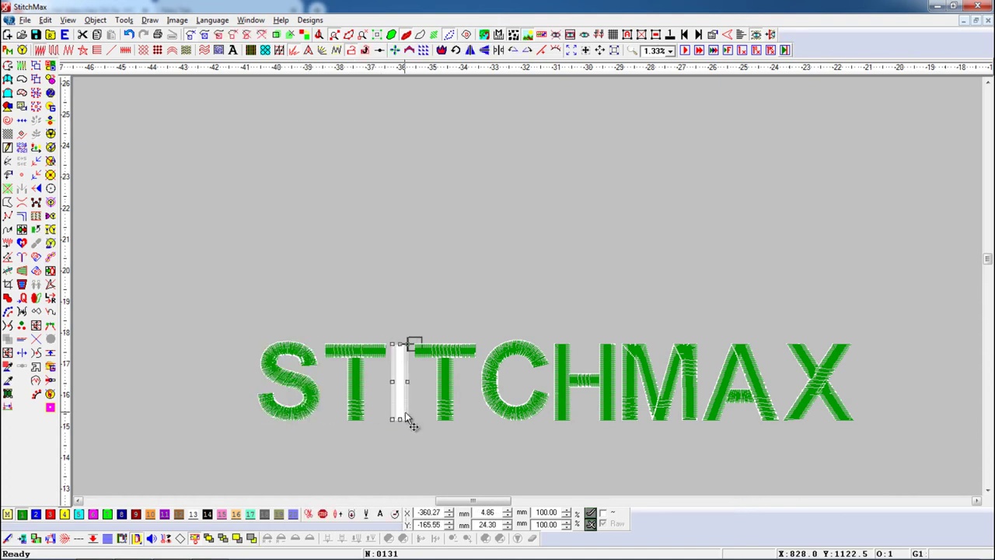
pyautogui.click(441, 418)
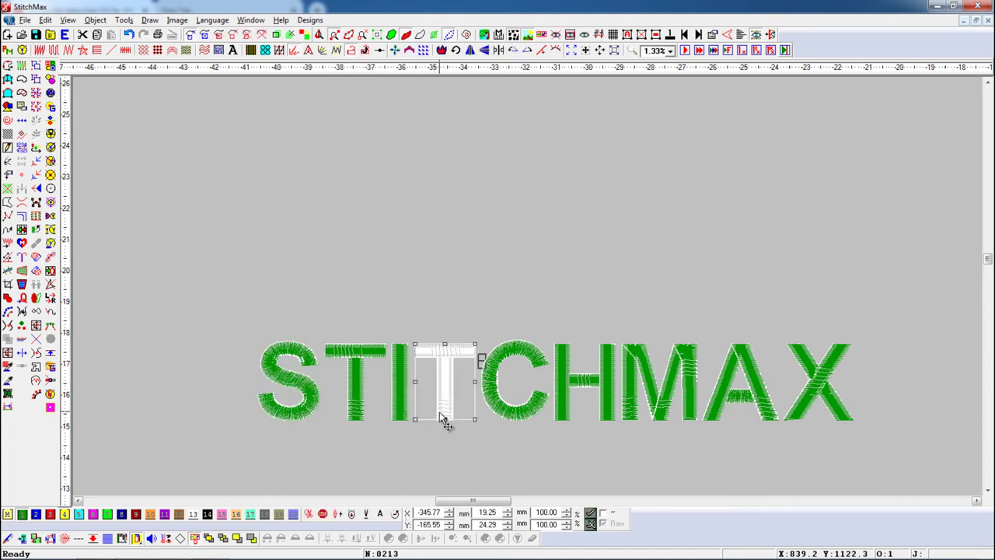
pyautogui.click(468, 458)
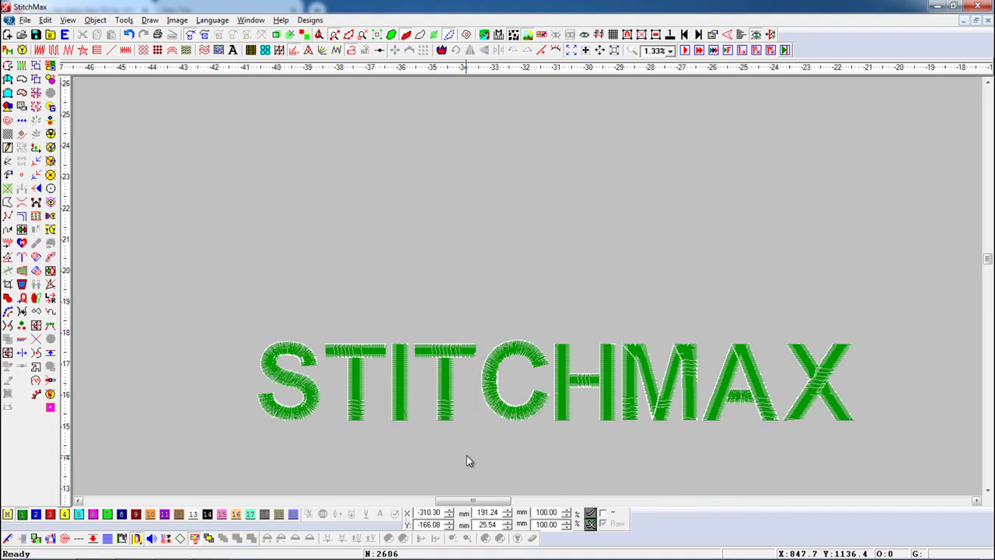
pyautogui.click(233, 49)
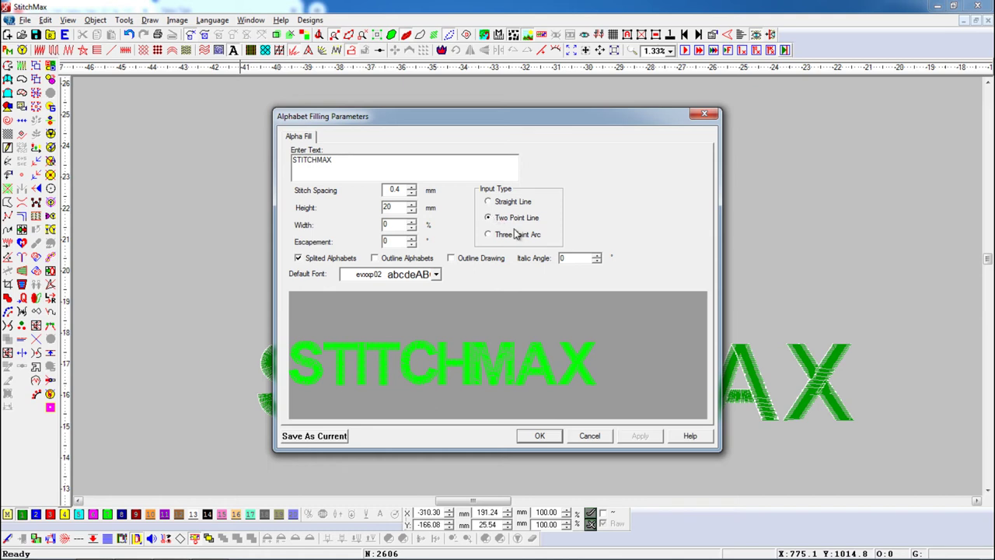
# - Lay a smaller STITCHMAX along a two-point baseline above the first lettering
pyautogui.click(540, 435)
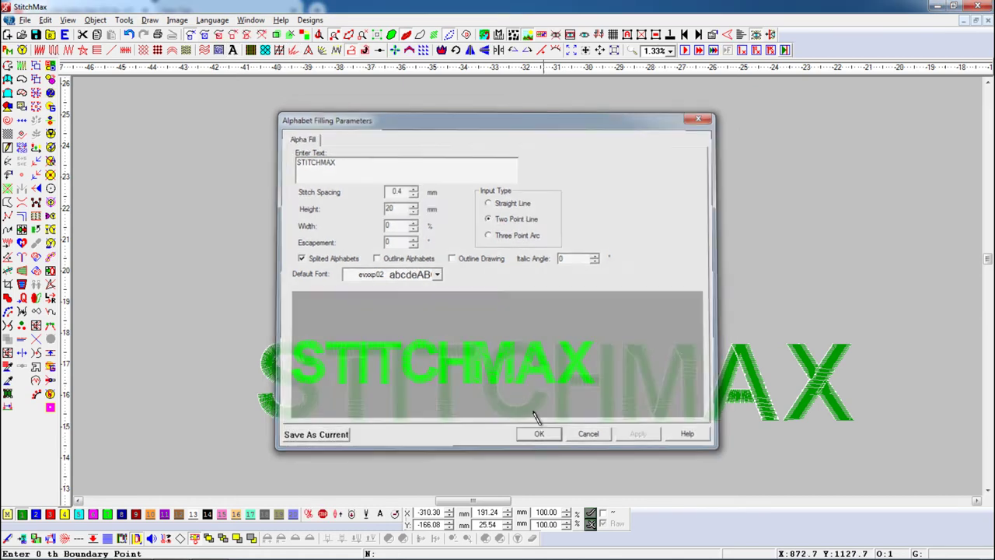
pyautogui.click(314, 288)
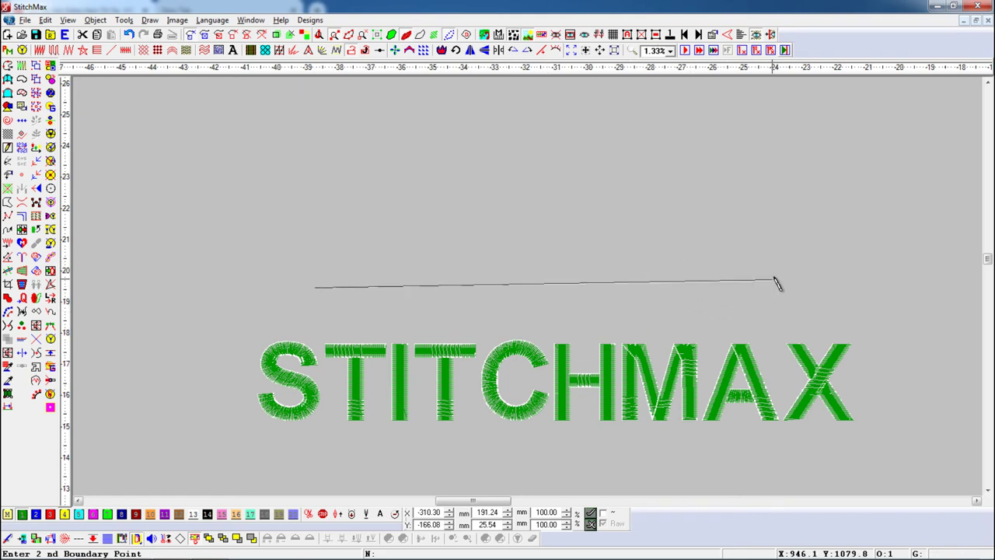
pyautogui.click(822, 289)
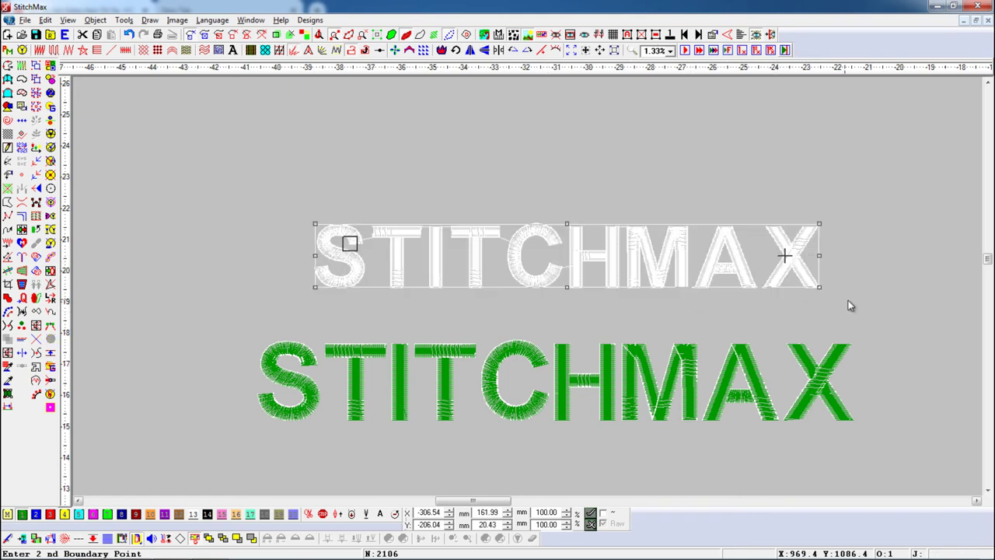
# - Break the upper lettering apart with Ctrl+B and select its letter C on its own
pyautogui.click(534, 285)
pyautogui.hotkey('ctrl', 'b')
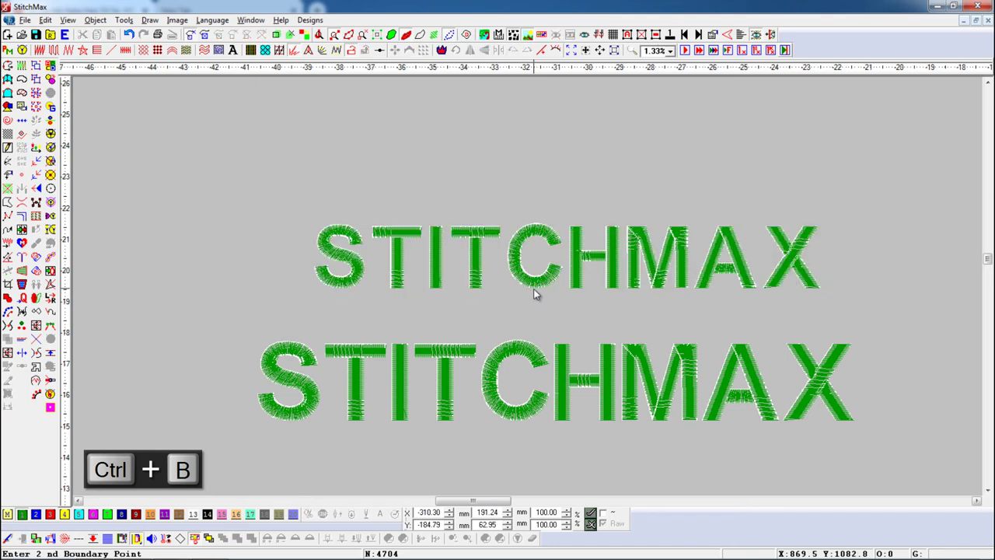
pyautogui.click(534, 288)
pyautogui.click(546, 306)
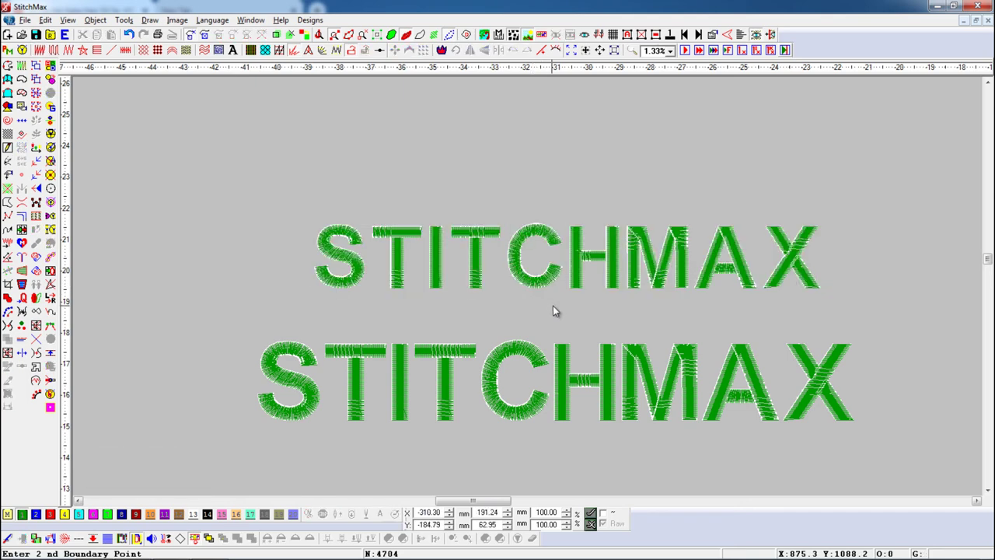
pyautogui.scroll(-1, 553, 305)
pyautogui.scroll(1, 554, 307)
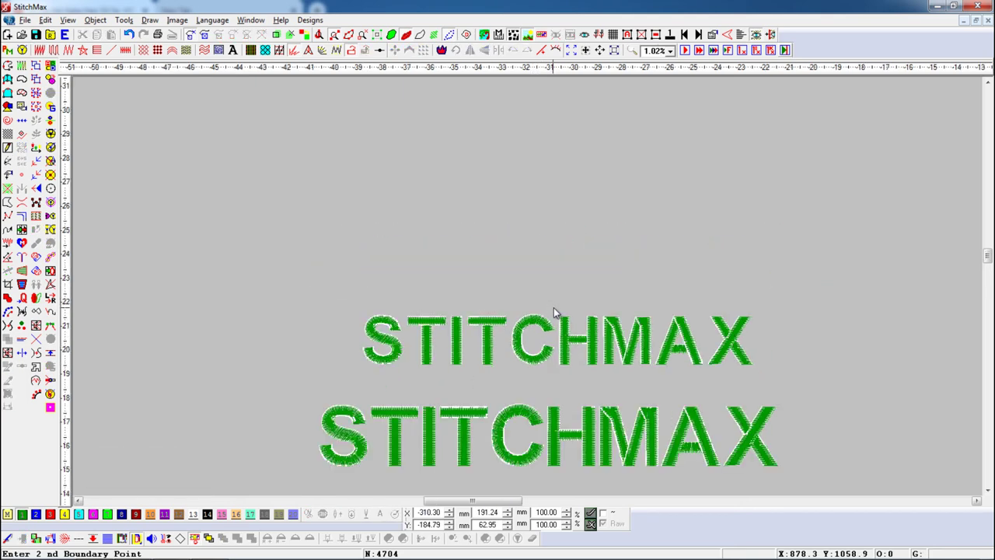
# - Lay STITCHMAX along a three-point arc and zoom in to check the curved text
pyautogui.click(233, 50)
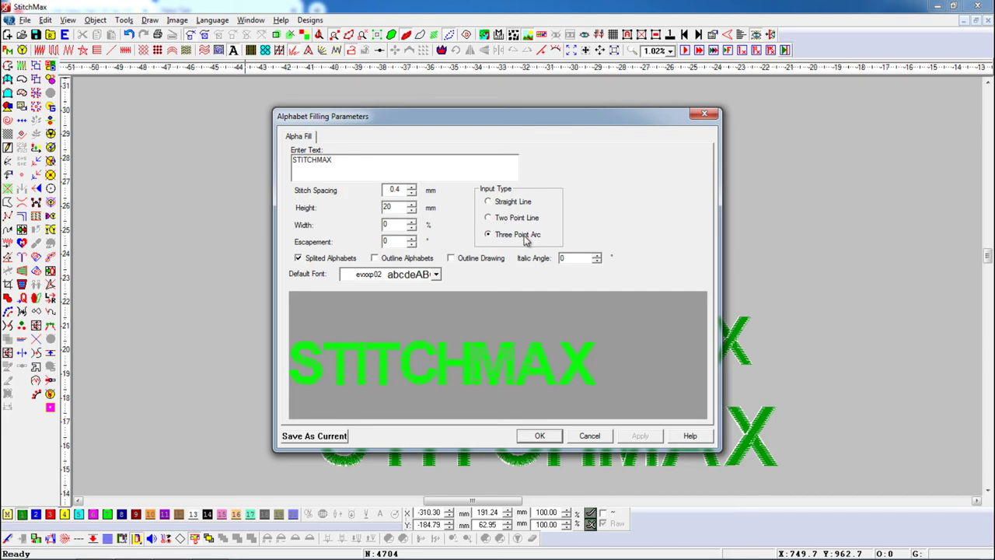
pyautogui.click(541, 437)
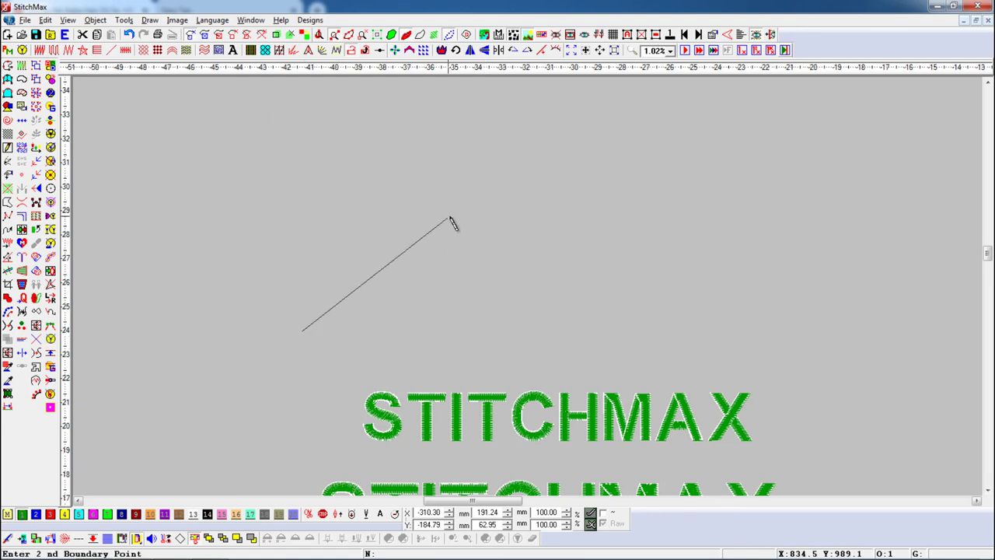
pyautogui.click(478, 206)
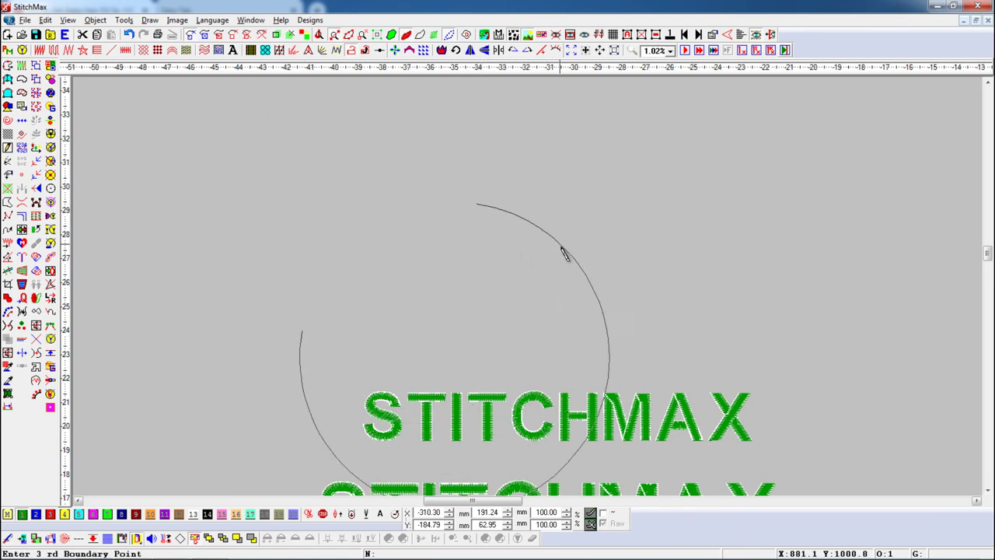
pyautogui.scroll(-2, 325, 176)
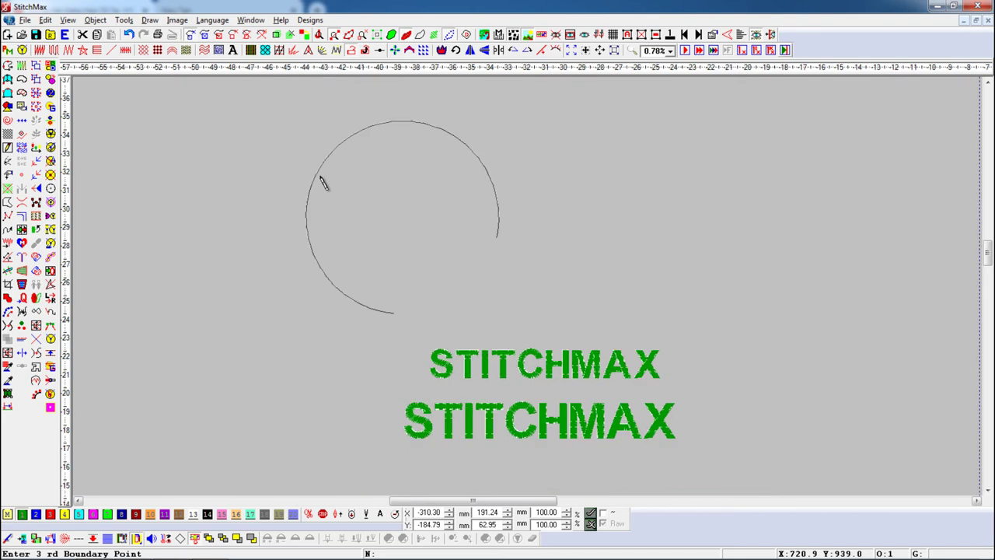
pyautogui.click(406, 230)
pyautogui.moveTo(296, 154); pyautogui.dragTo(469, 342)
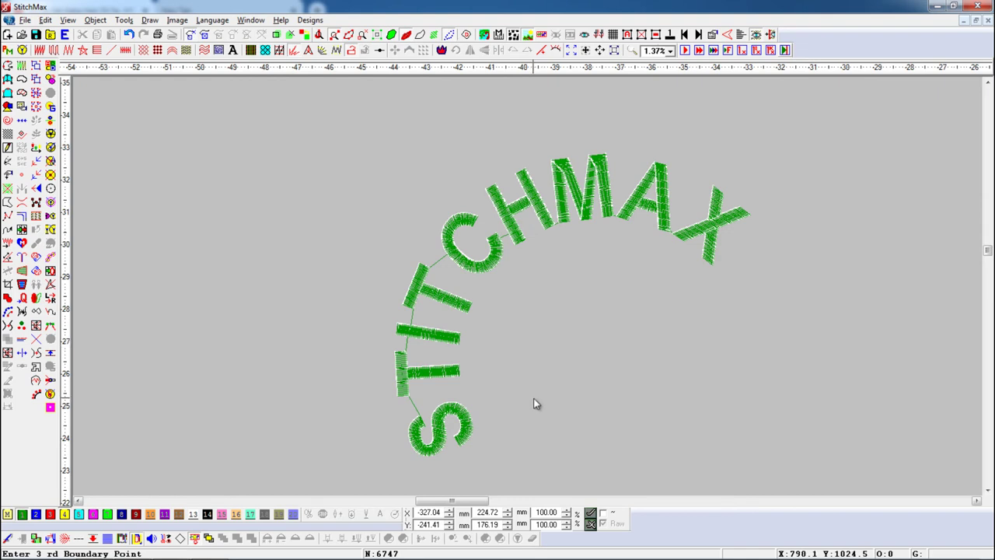
pyautogui.scroll(-3, 533, 404)
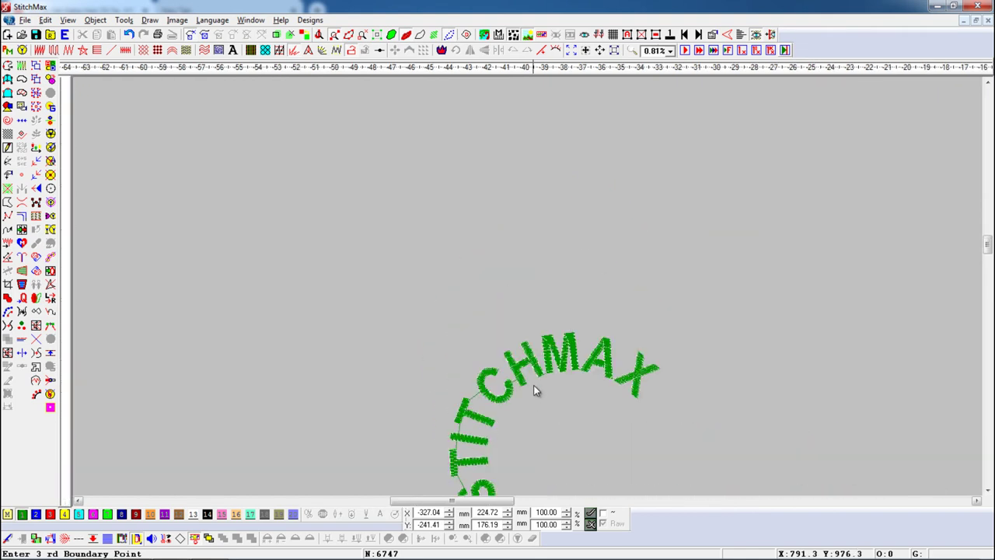
pyautogui.click(232, 49)
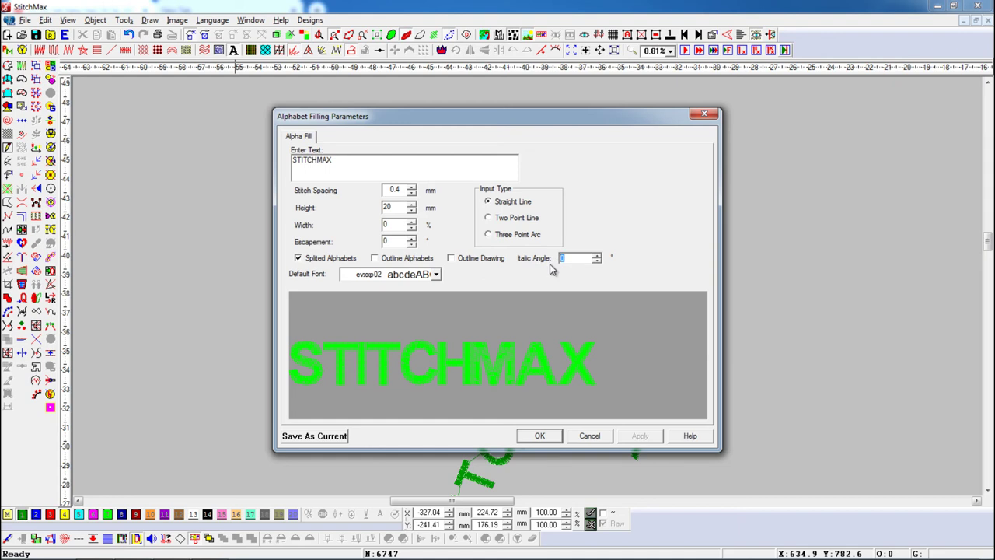
# - Place the 45° italic STITCHMAX above the arched text and zoom in on it
pyautogui.click(538, 436)
pyautogui.click(410, 318)
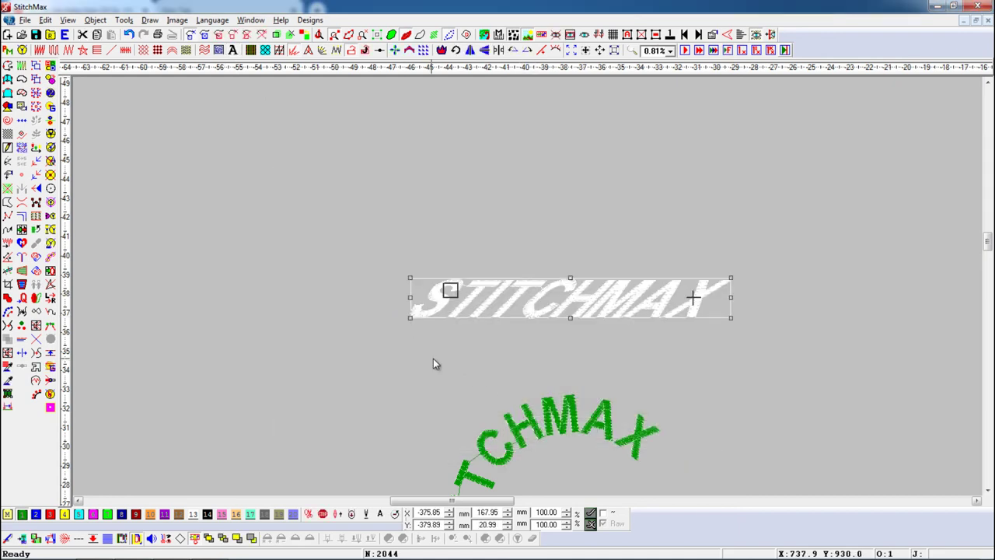
pyautogui.moveTo(391, 266); pyautogui.dragTo(737, 351)
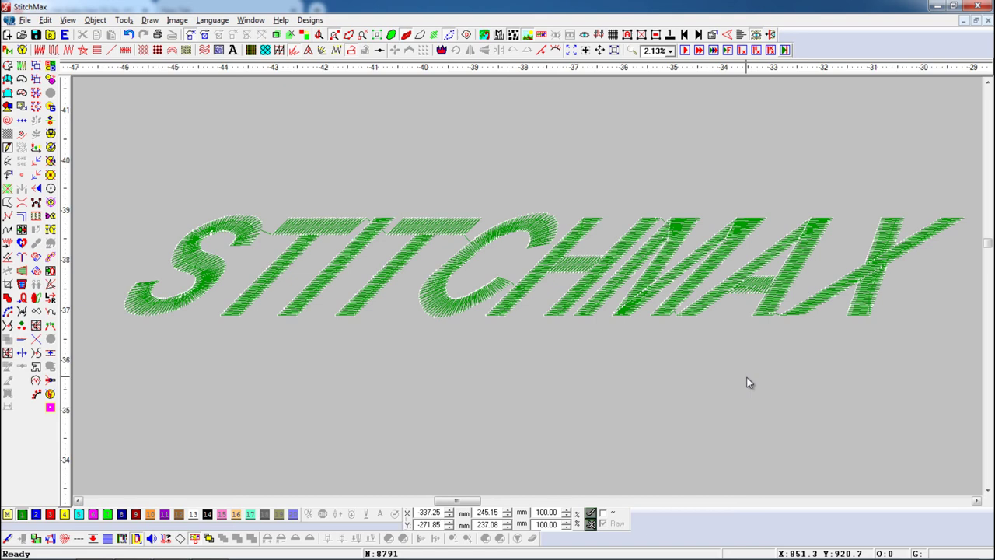
pyautogui.scroll(-2, 757, 377)
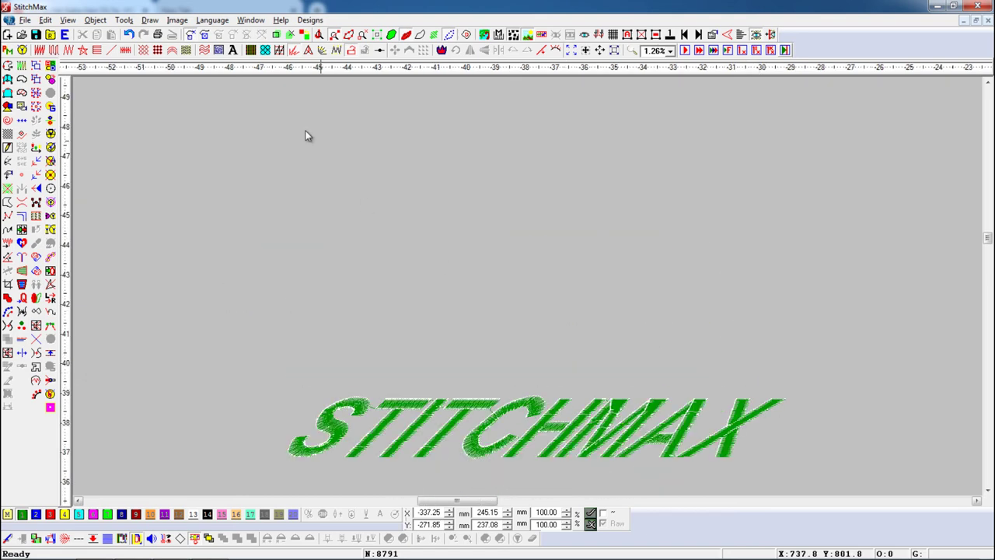
# - Place a STITCHMAX with Outline Alphabets enabled and zoom in on it
pyautogui.click(232, 50)
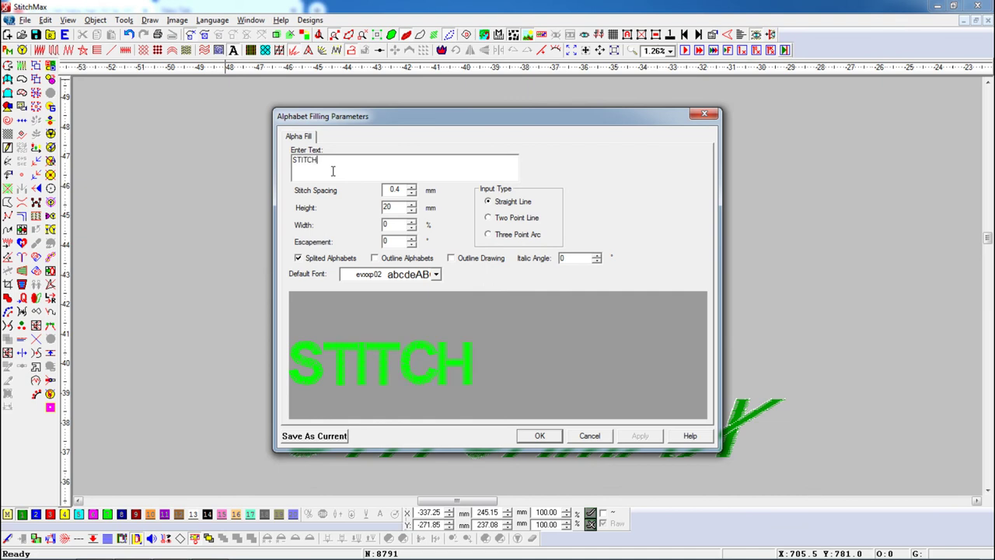
pyautogui.click(382, 258)
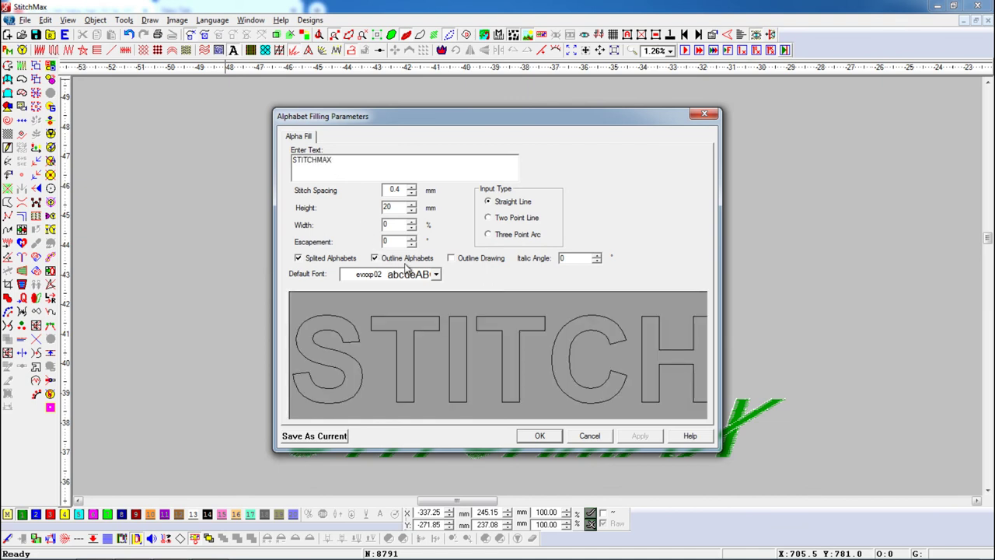
pyautogui.click(538, 437)
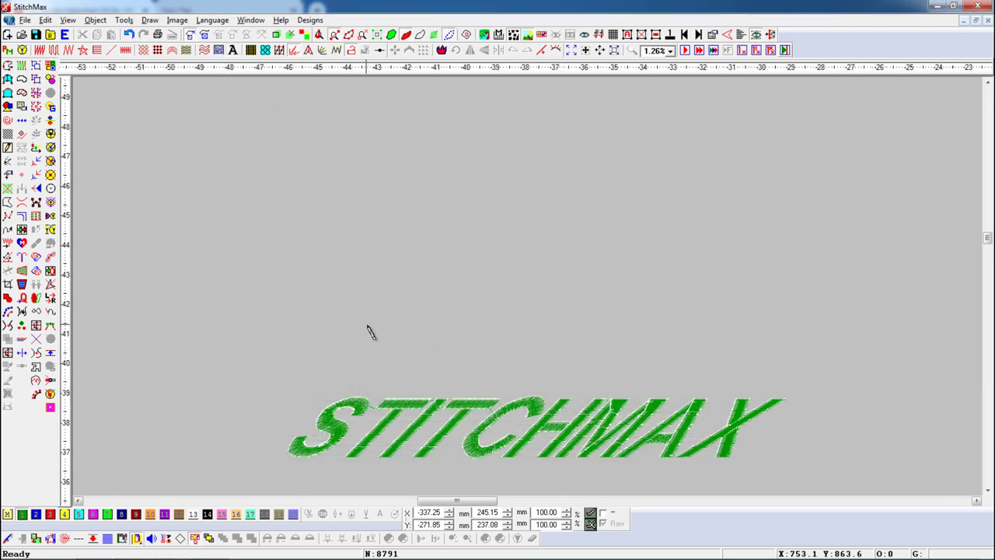
pyautogui.click(366, 324)
pyautogui.press('z')
pyautogui.moveTo(350, 246); pyautogui.dragTo(809, 345)
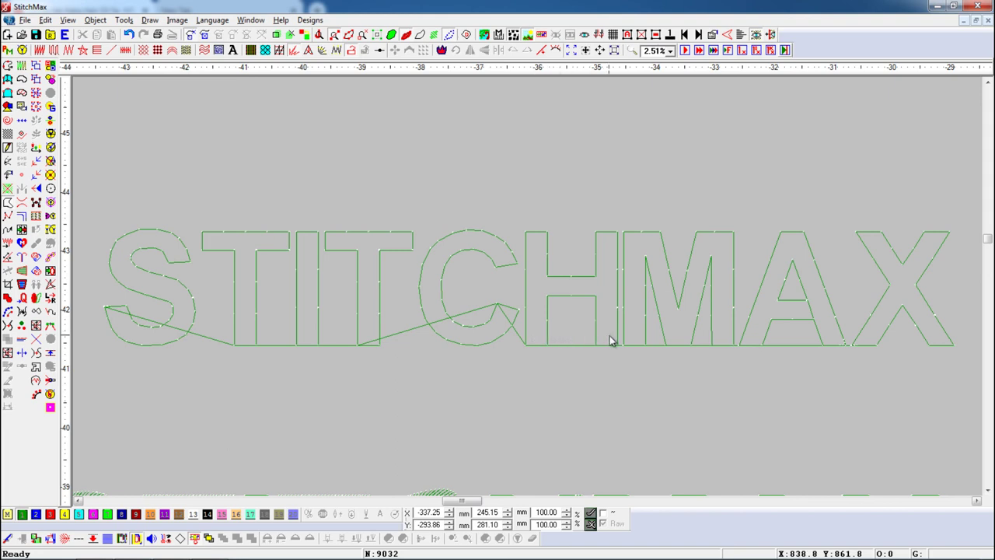
# - Break the outline lettering with Ctrl+B and select S, both Ts, I and C individually
pyautogui.hotkey('ctrl', 'b')
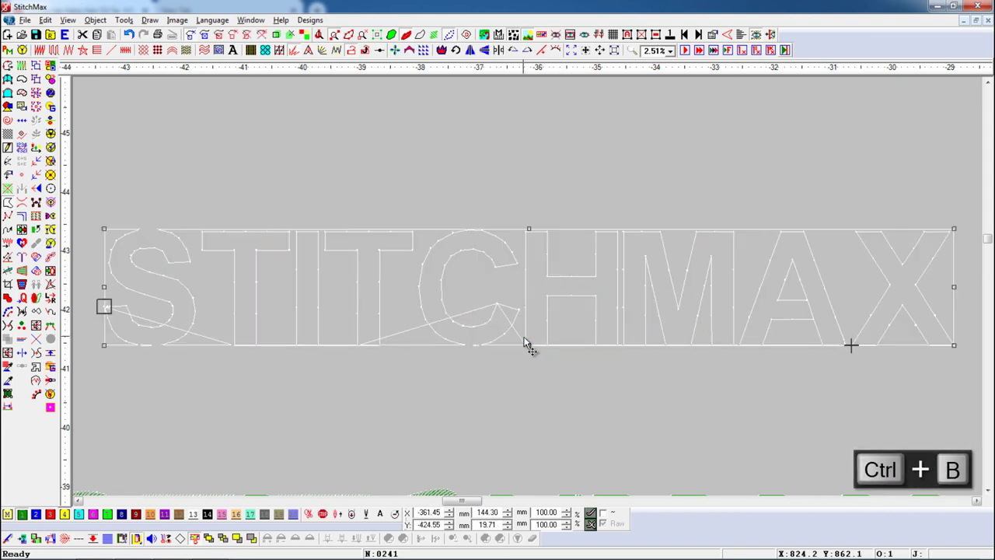
pyautogui.click(526, 341)
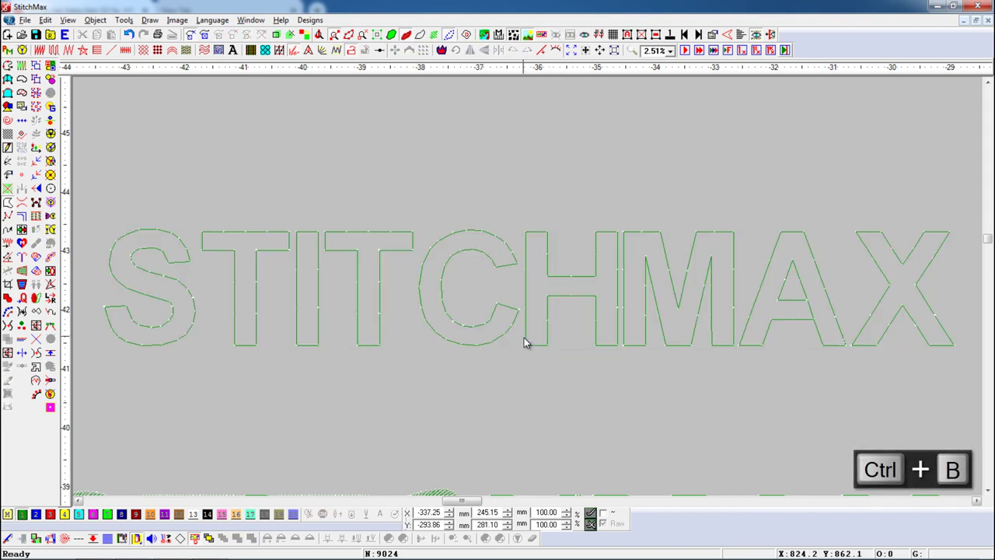
pyautogui.click(186, 330)
pyautogui.click(231, 344)
pyautogui.click(319, 344)
pyautogui.click(362, 345)
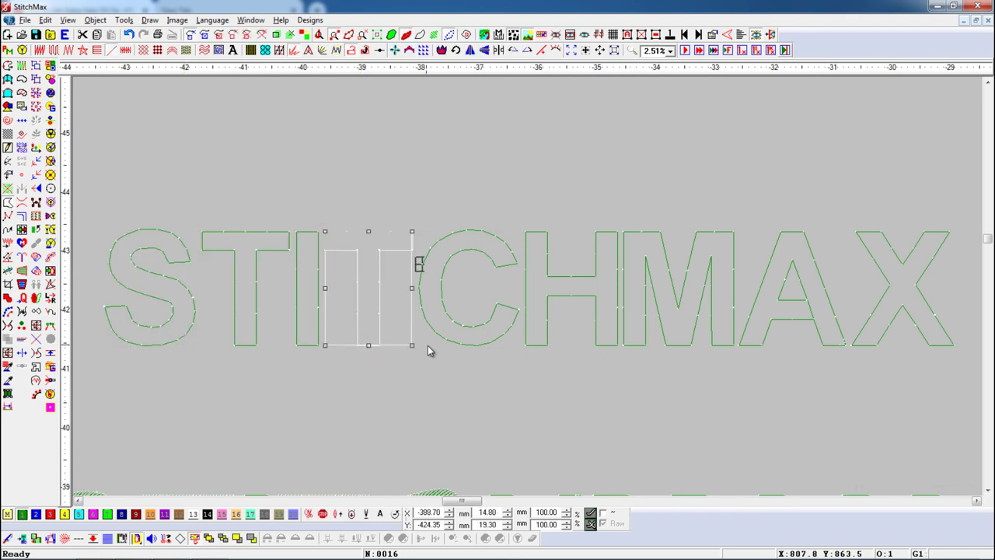
pyautogui.click(451, 346)
pyautogui.click(447, 377)
pyautogui.scroll(-3, 448, 378)
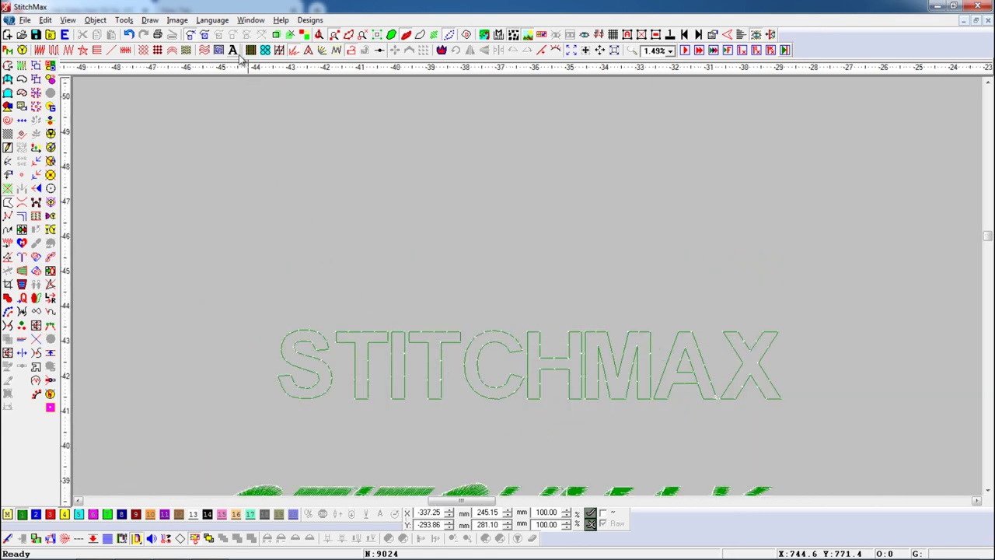
# - Place a STITCHMAX with Outline Drawing and Outline Alphabets on, splitting off, and zoom in
pyautogui.click(233, 50)
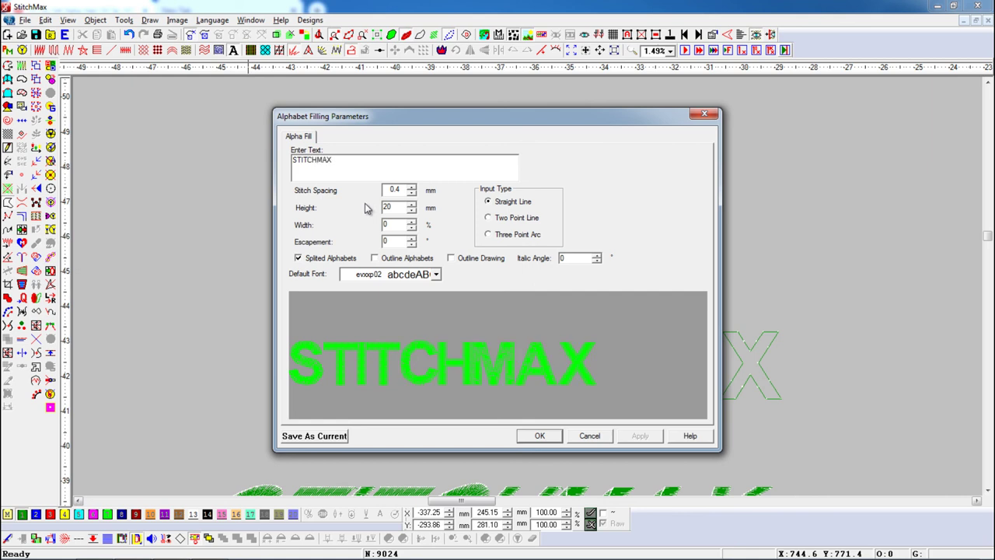
pyautogui.click(451, 258)
pyautogui.click(388, 260)
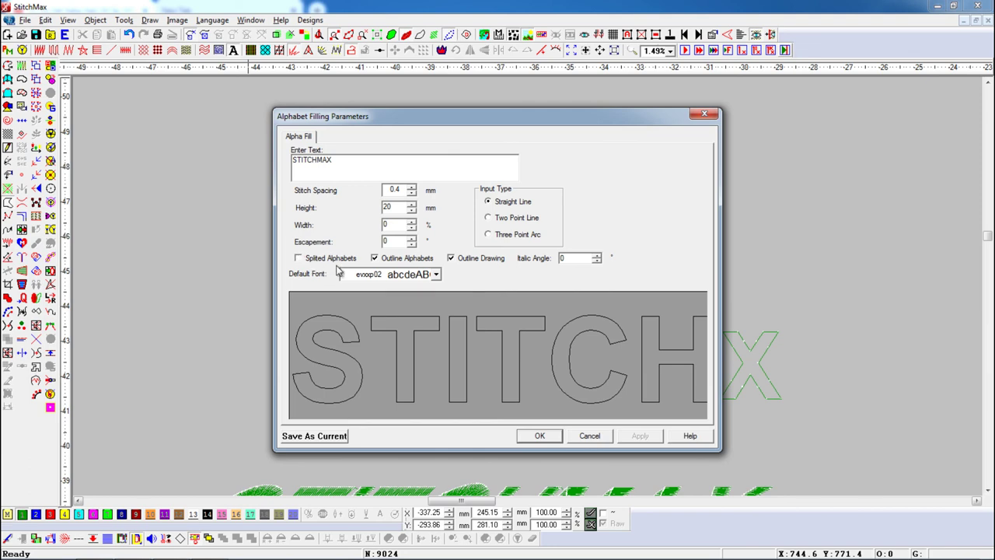
pyautogui.click(541, 436)
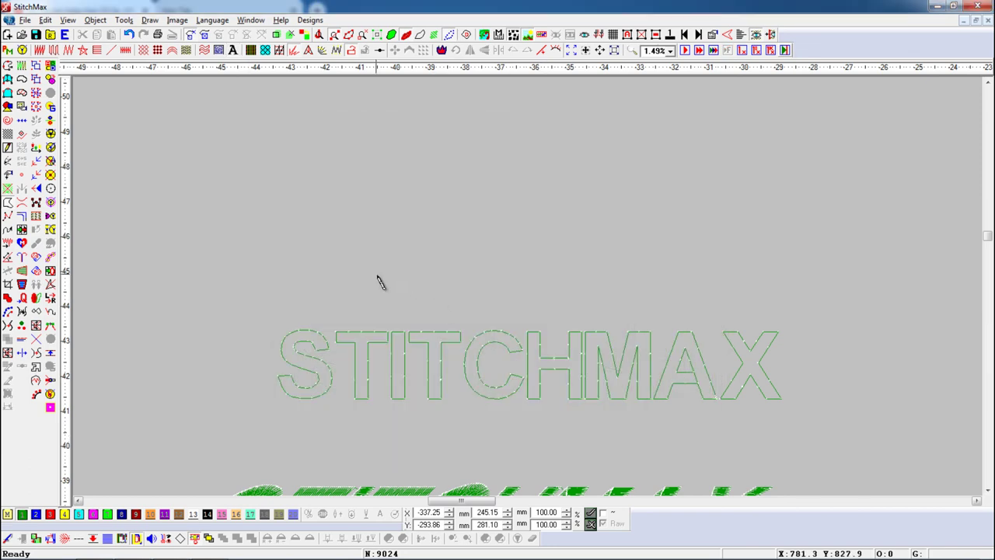
pyautogui.click(376, 273)
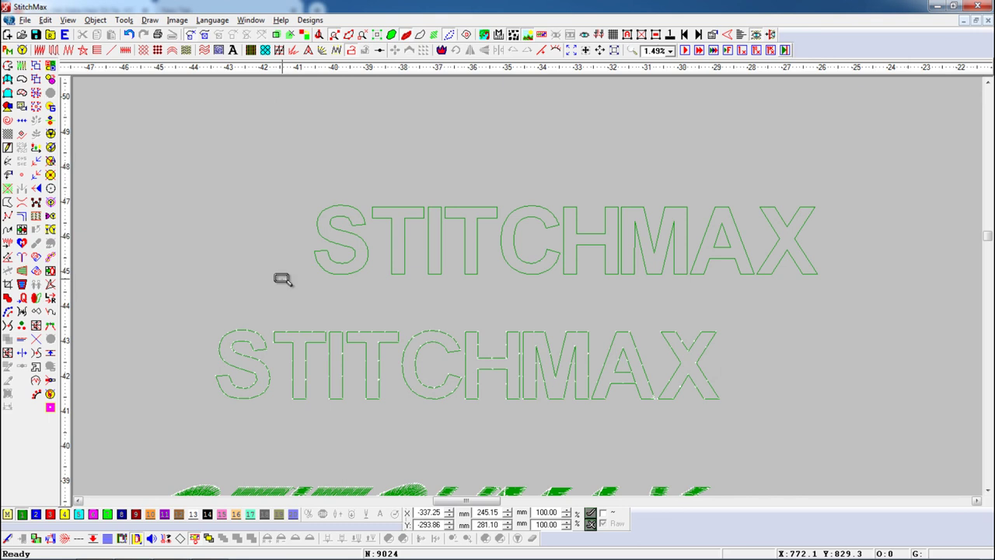
pyautogui.moveTo(273, 174); pyautogui.dragTo(847, 314)
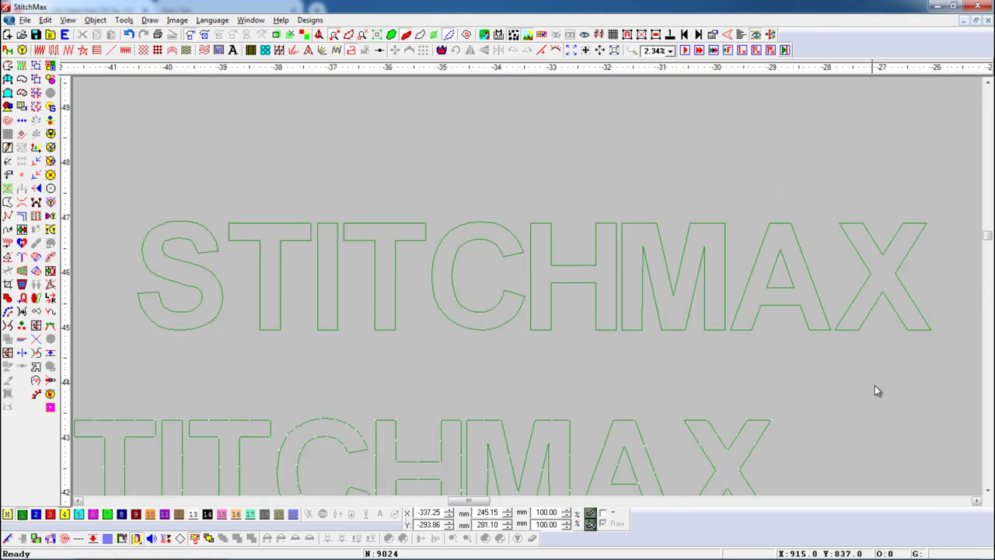